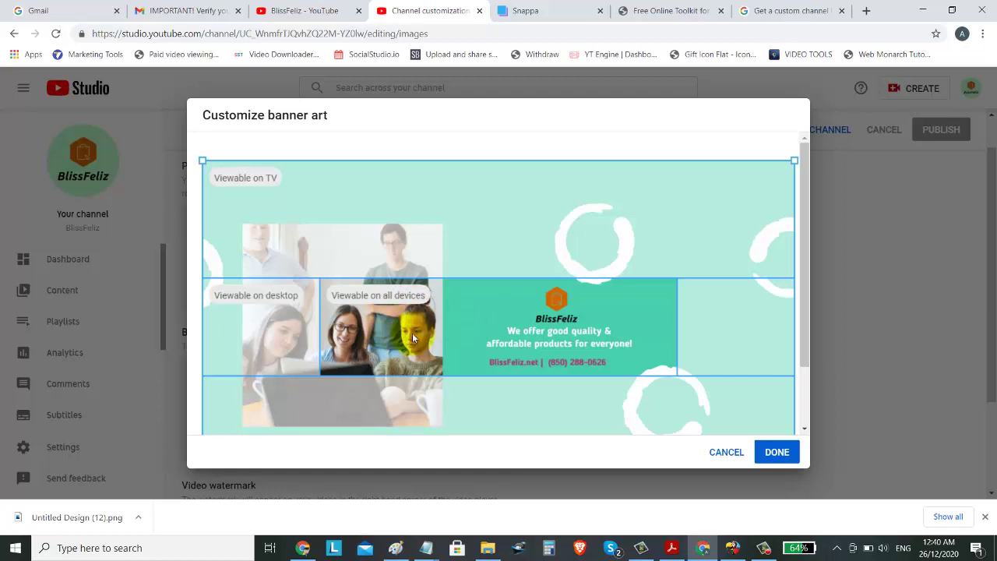
# Accept the banner art placement and publish the channel's branding changes
pyautogui.click(776, 452)
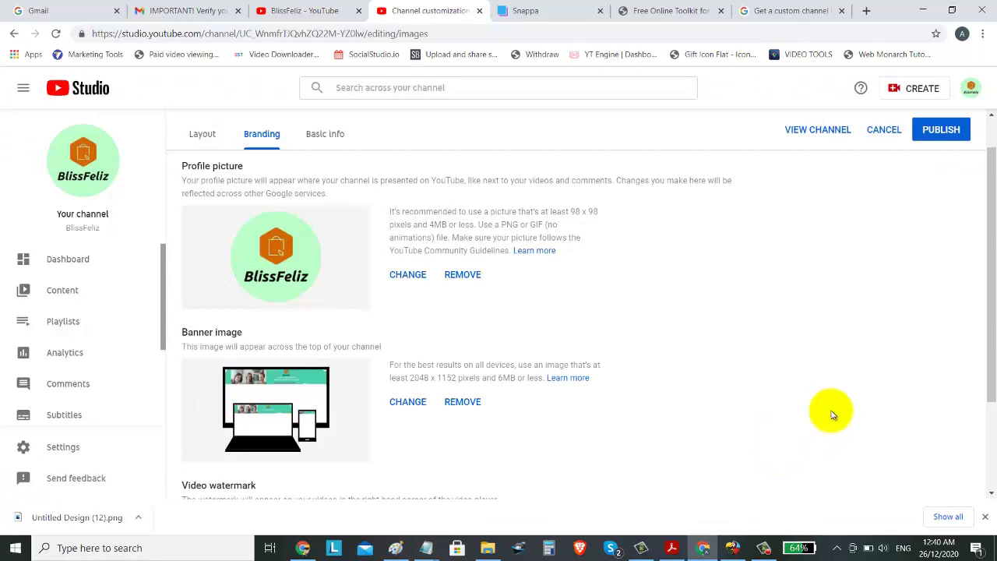
pyautogui.click(940, 130)
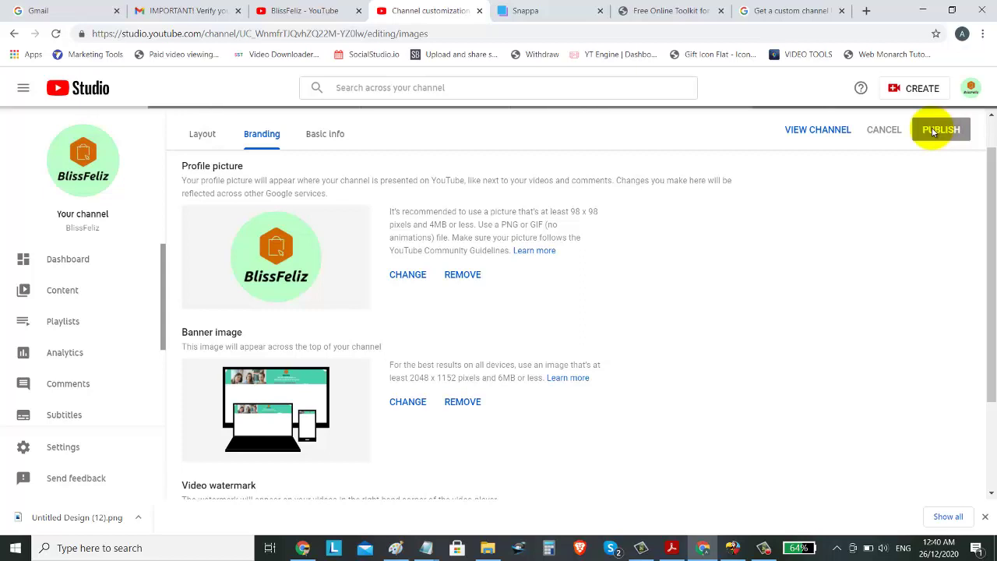
# View the public channel page and examine its banner, profile picture and web address
pyautogui.click(812, 131)
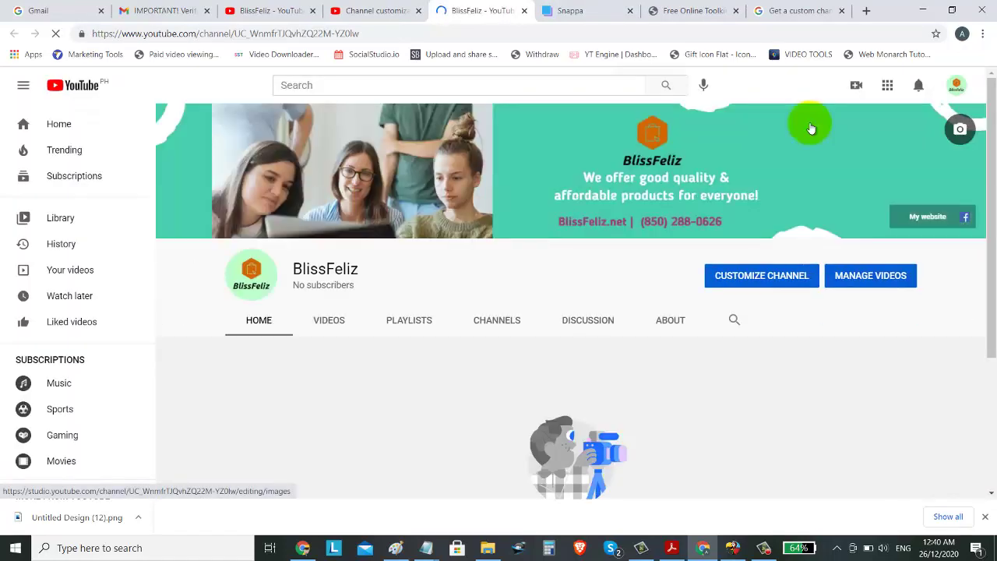
pyautogui.scroll(-2, 336, 242)
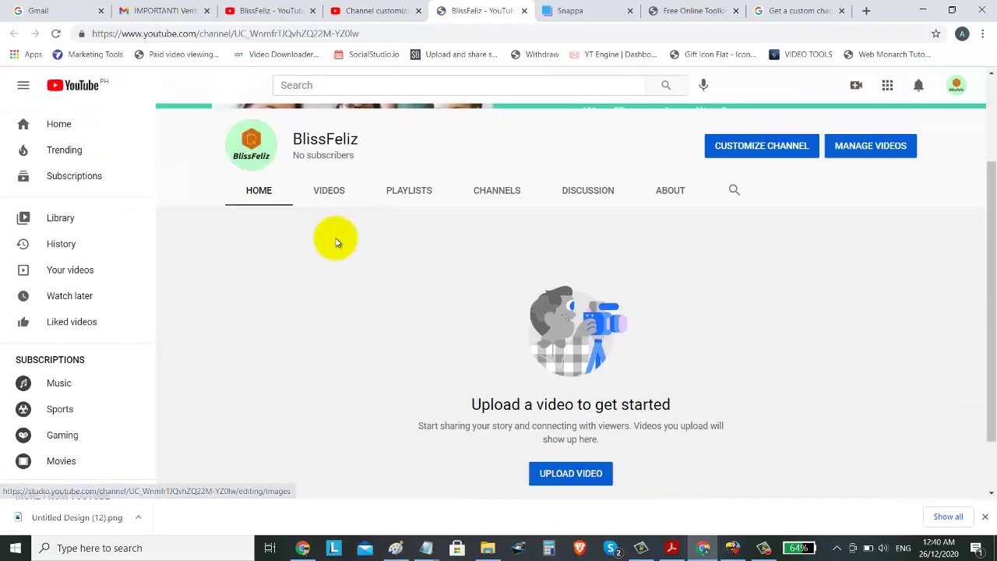
pyautogui.scroll(2, 336, 242)
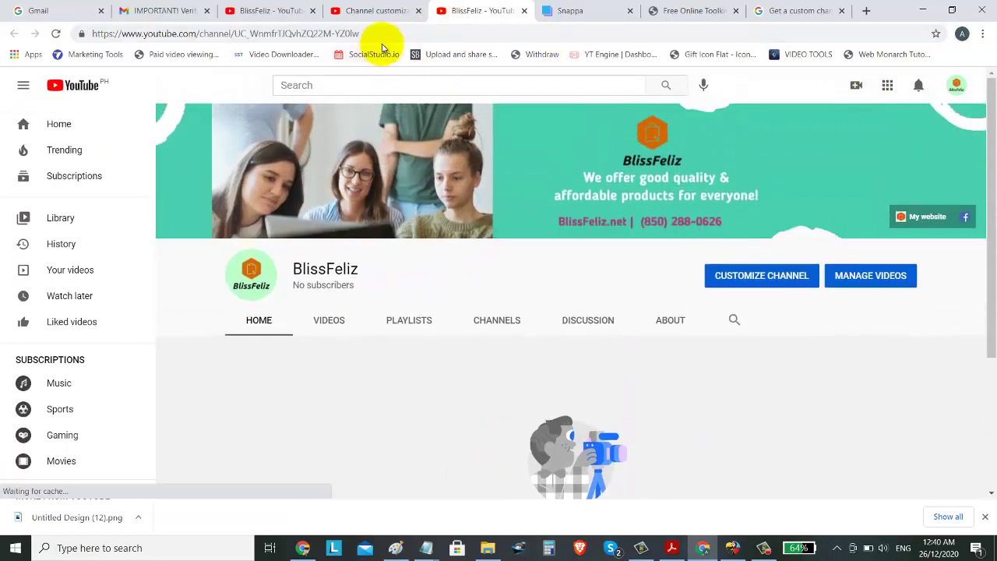
pyautogui.click(166, 33)
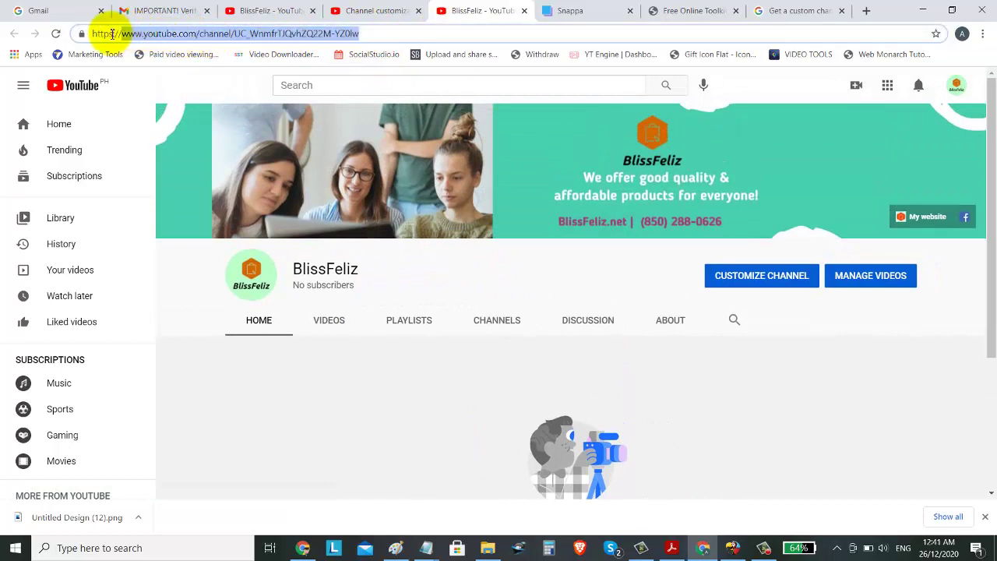
pyautogui.click(384, 37)
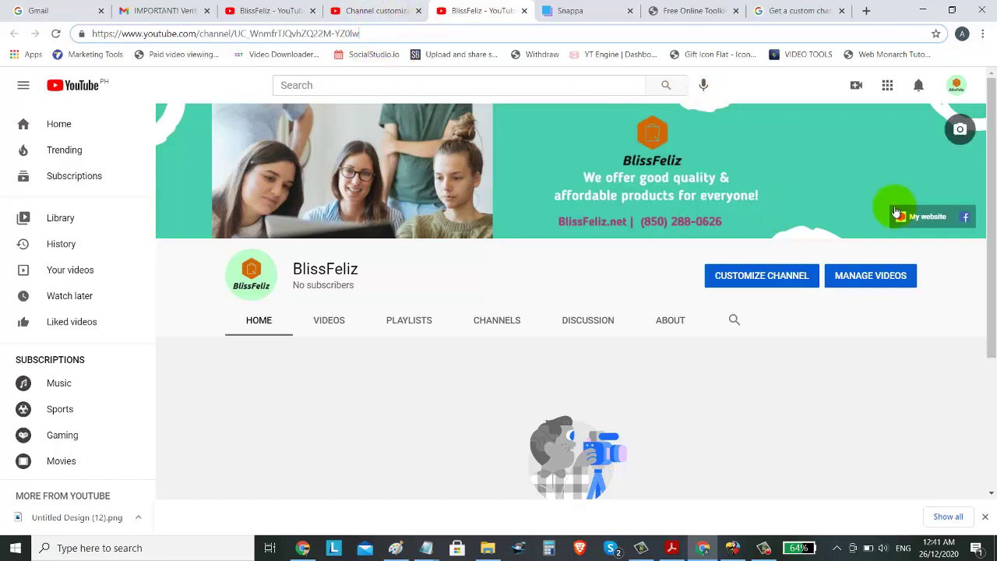
# Append "We offer good quality and affordable products for everyone!" and, on a separate line, "#blissfeliz" to the channel's basic info description, and publish it
pyautogui.click(374, 21)
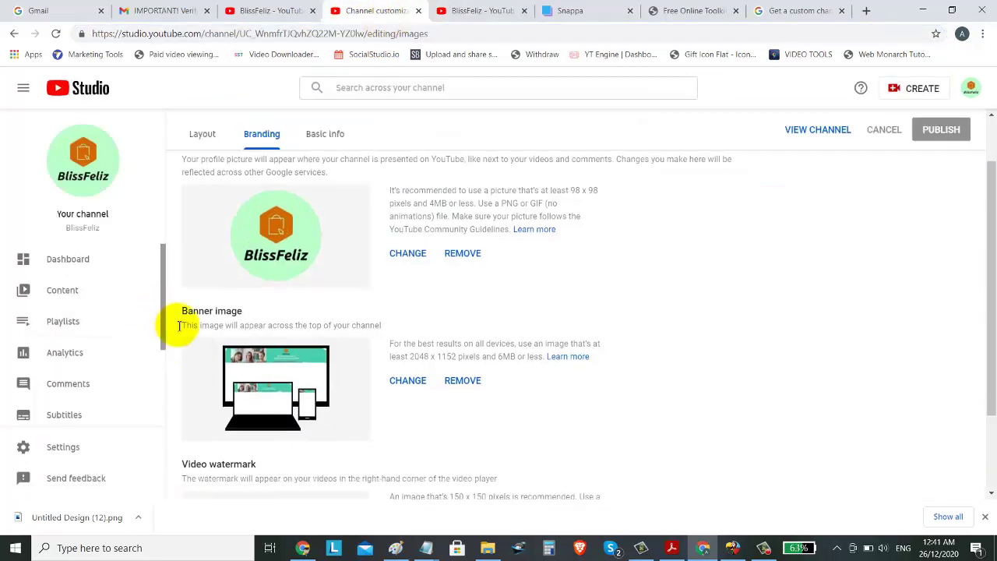
pyautogui.click(327, 137)
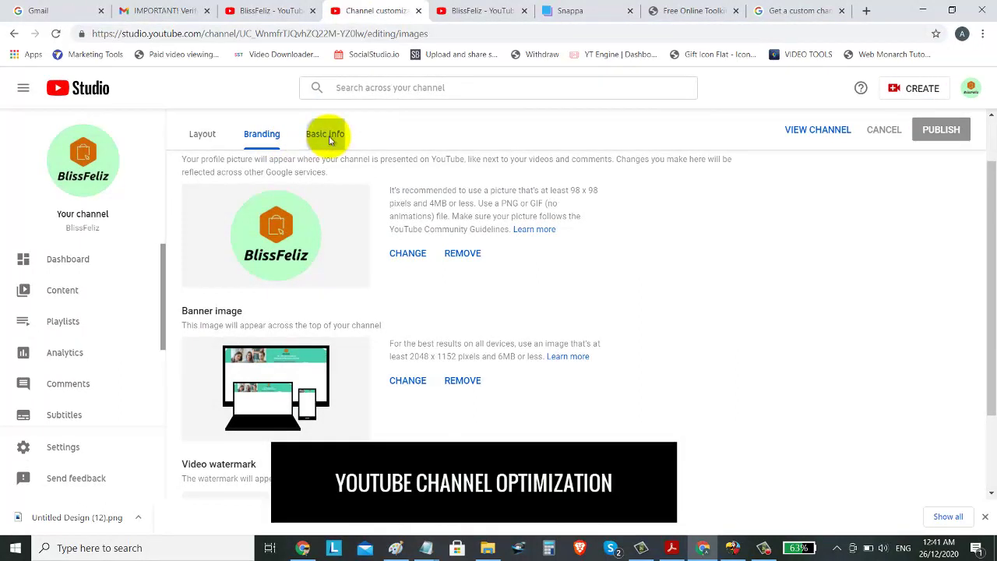
pyautogui.scroll(-2, 244, 329)
pyautogui.scroll(2, 338, 189)
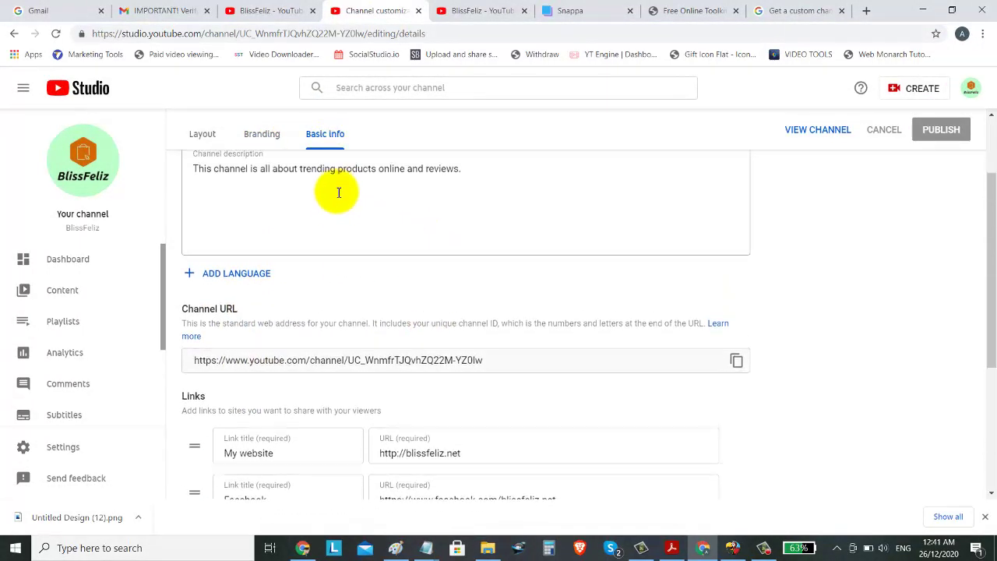
pyautogui.click(467, 214)
pyautogui.write('We offer good quality and affordable products for everyone!  #blissfeliz')
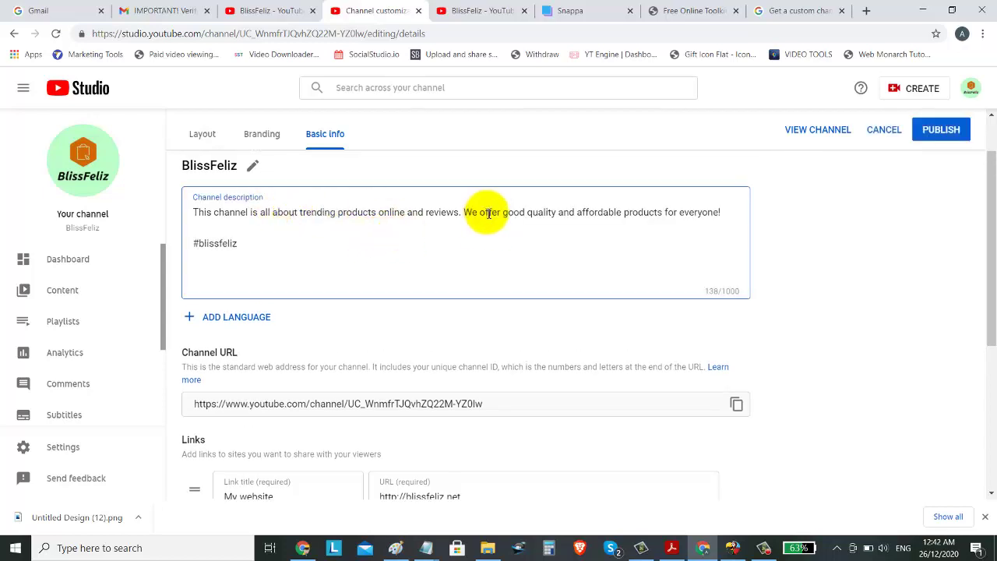
pyautogui.scroll(-3, 356, 366)
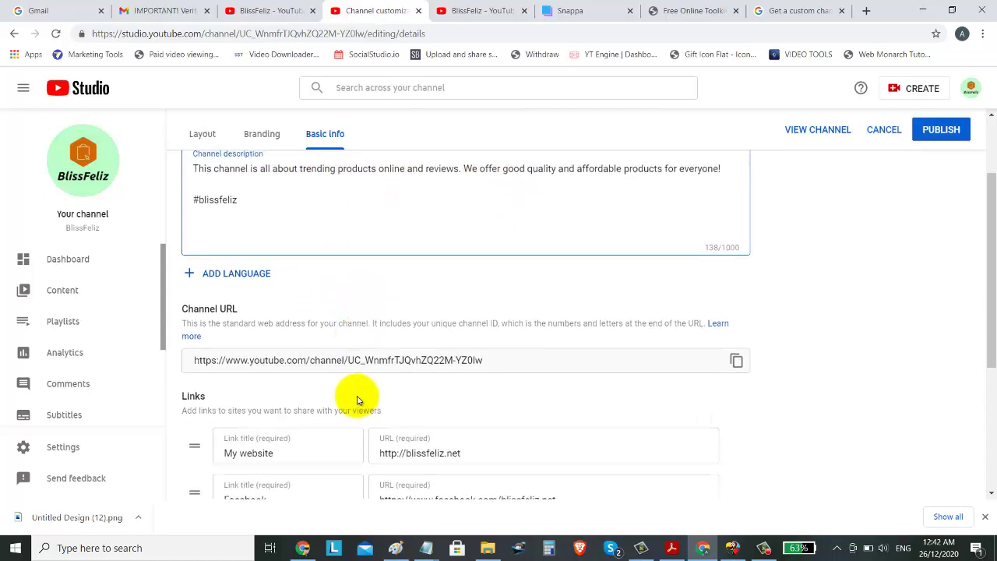
pyautogui.scroll(1, 691, 325)
pyautogui.click(939, 132)
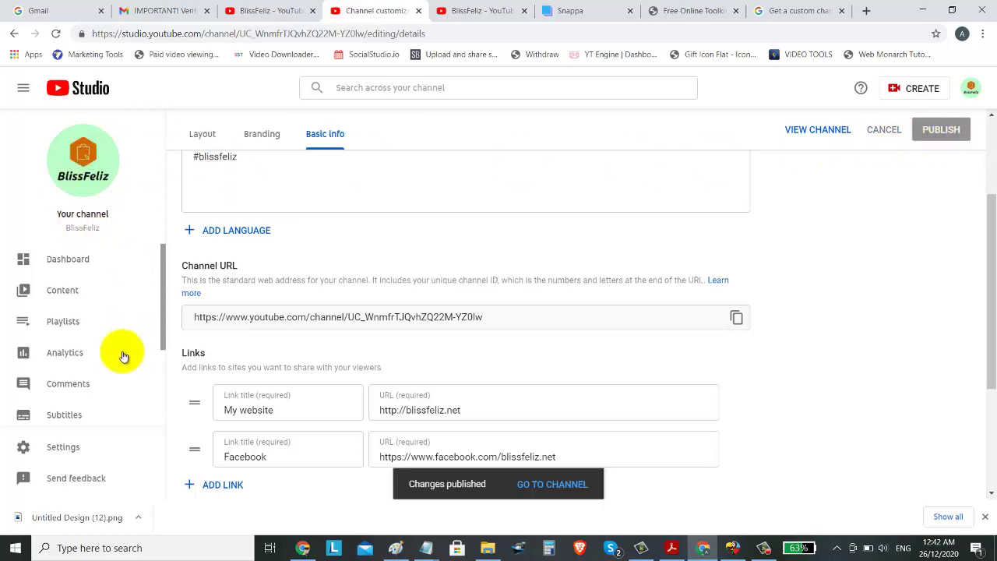
# Open the channel settings and look through the default currency options without changing the currency
pyautogui.scroll(-2, 78, 445)
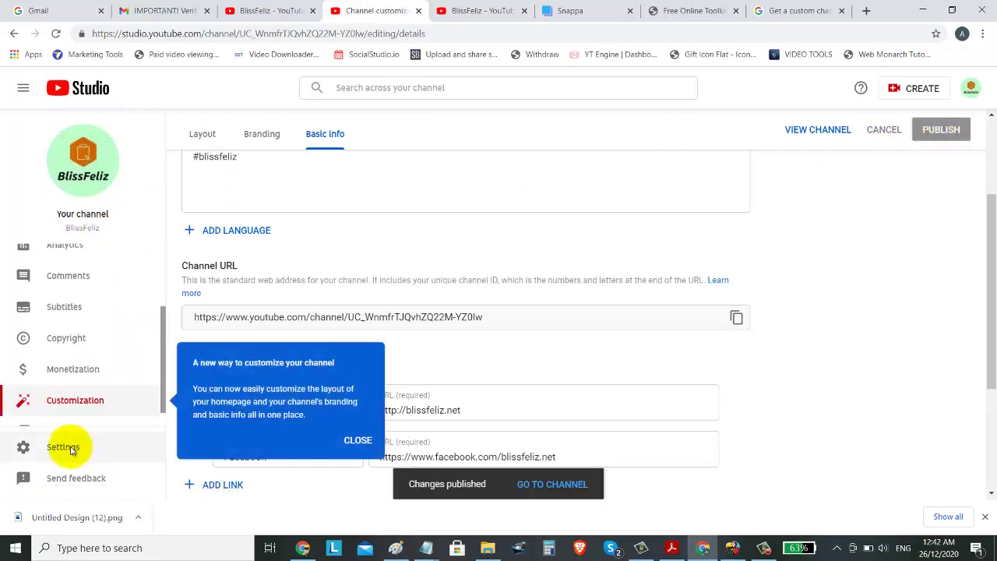
pyautogui.click(70, 449)
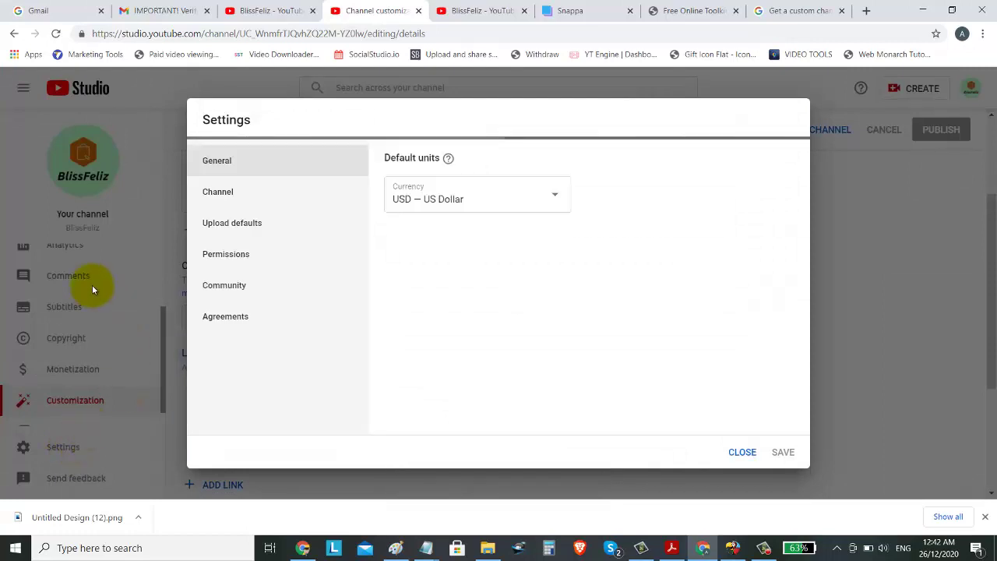
pyautogui.click(431, 201)
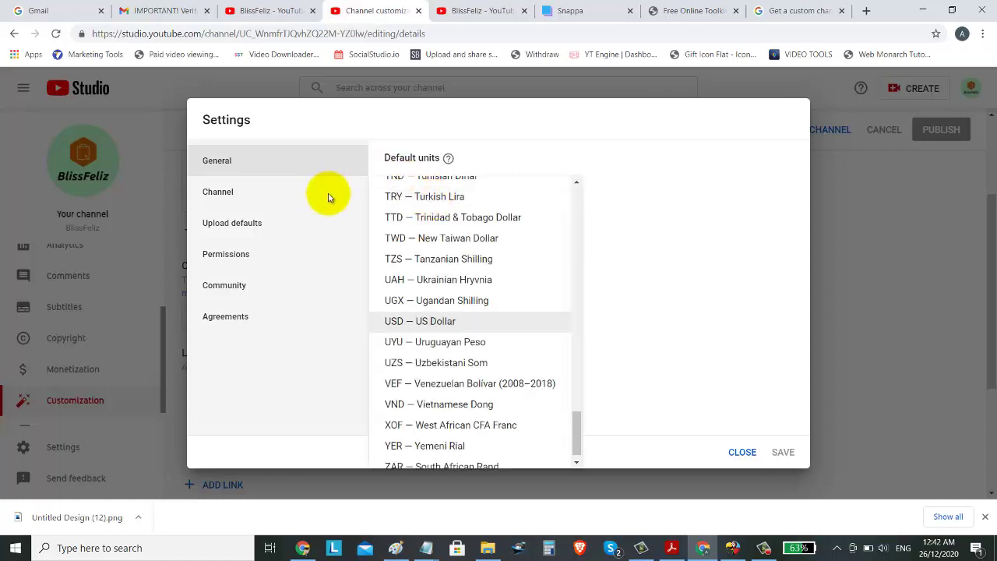
pyautogui.click(655, 170)
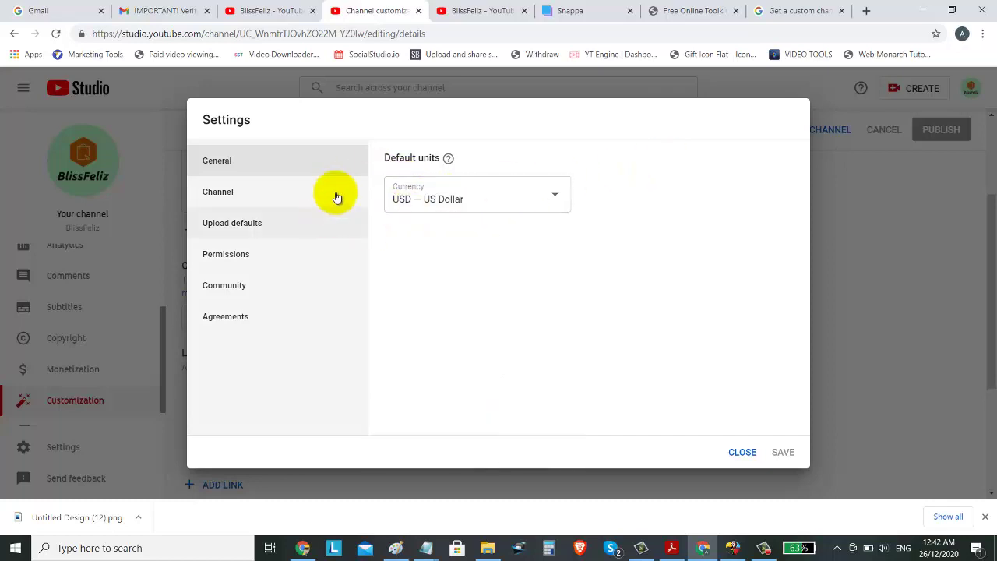
# Set the country of residence to United States in the channel's basic info settings
pyautogui.click(258, 193)
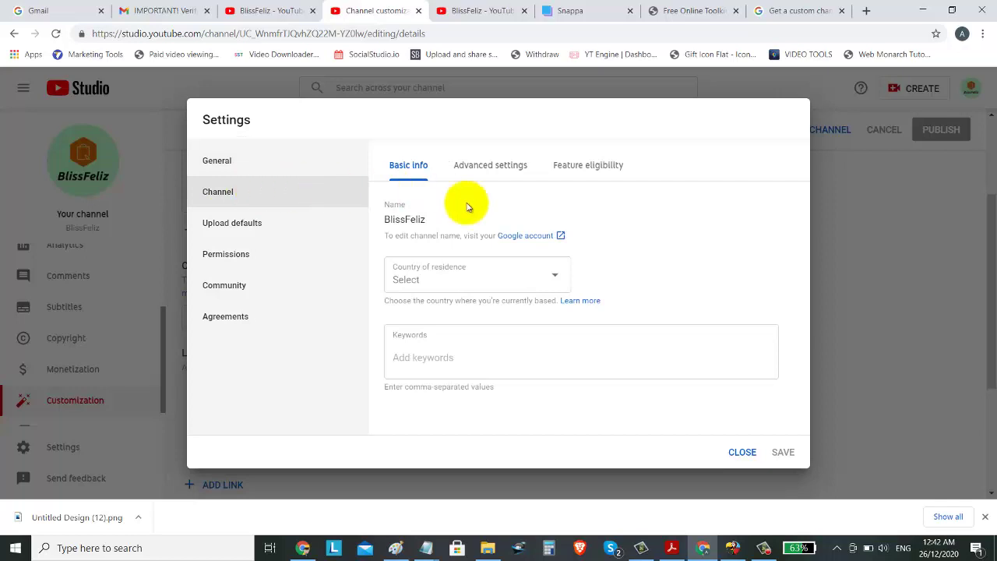
pyautogui.click(557, 274)
pyautogui.moveTo(566, 271); pyautogui.dragTo(563, 443)
pyautogui.click(469, 408)
# Add the channel keywords blissfeliz, online shop, trending products, best seller products and ecommerce site, and save the settings
pyautogui.click(457, 349)
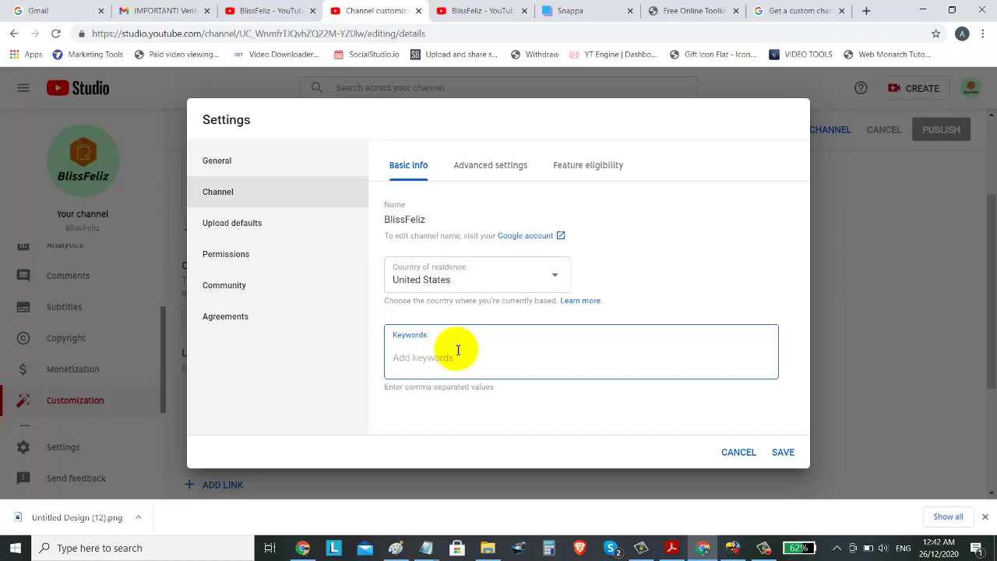
pyautogui.write('blissfeliz,')
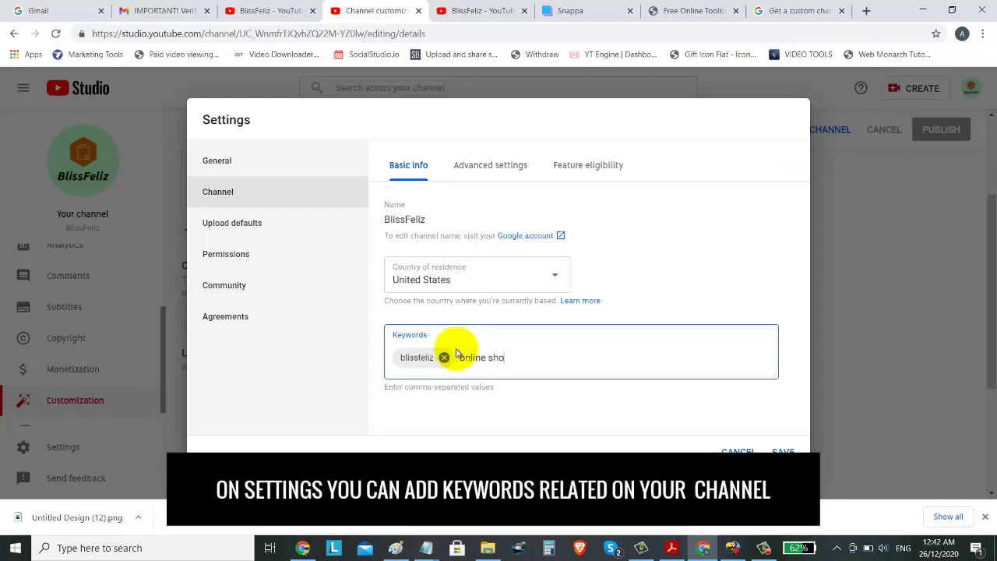
pyautogui.write('online shop,')
pyautogui.write('tremdin')
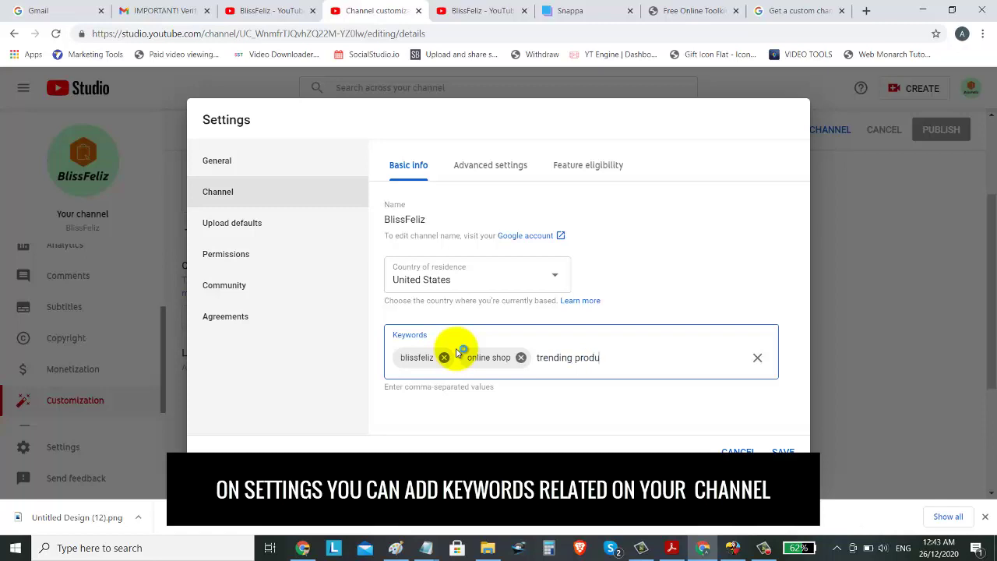
pyautogui.write('g products,')
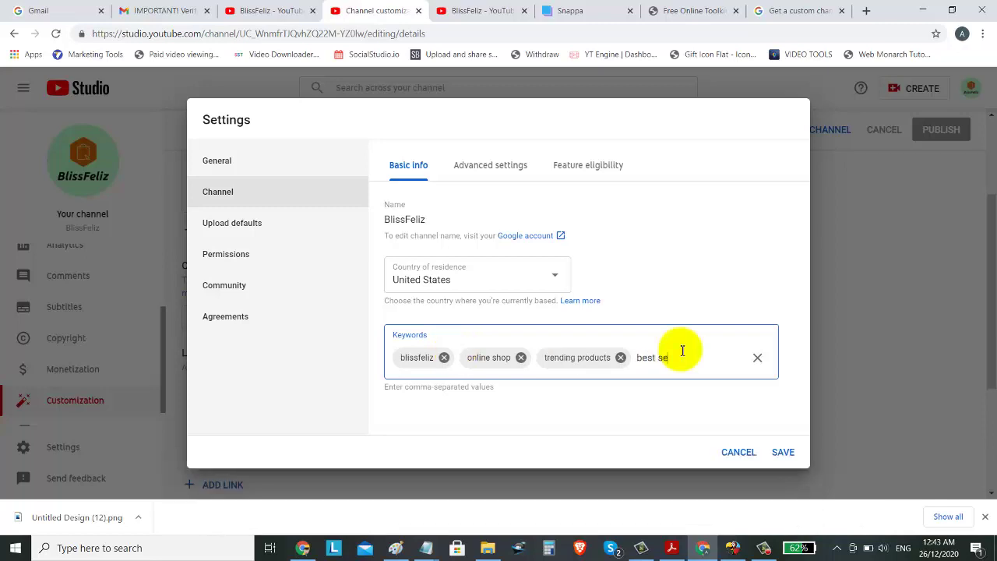
pyautogui.write('best seller products')
pyautogui.write(',')
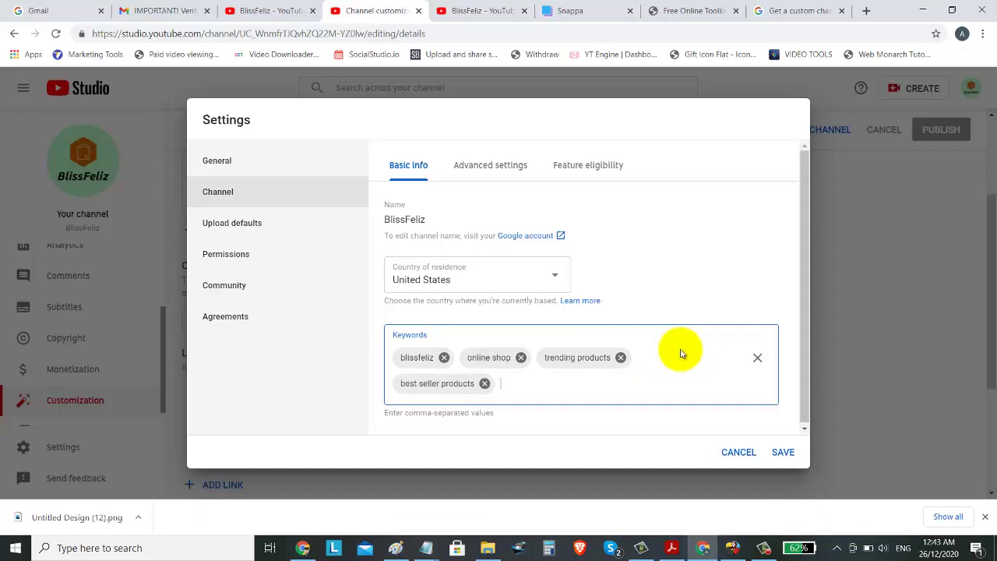
pyautogui.write('ecommerce site,')
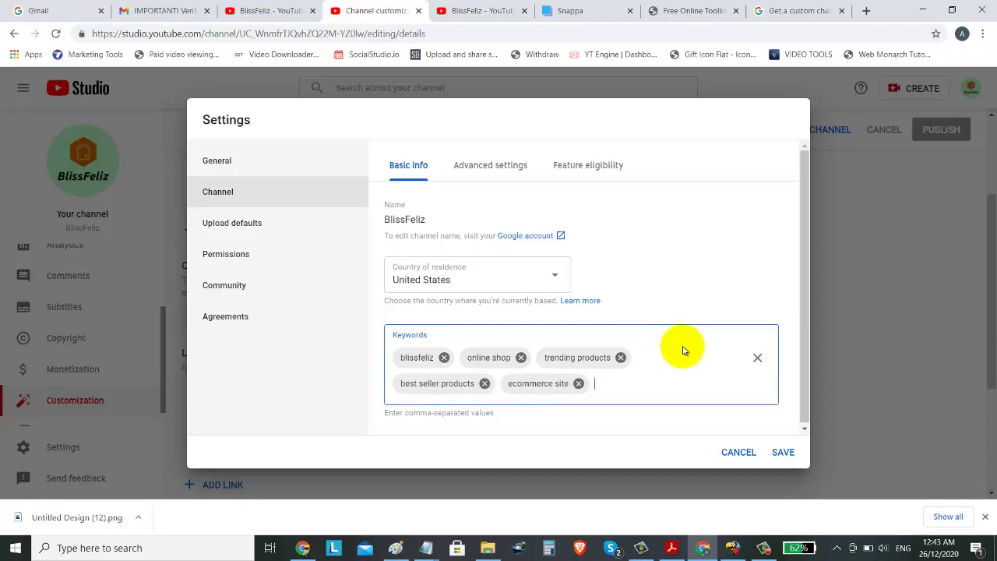
pyautogui.click(781, 454)
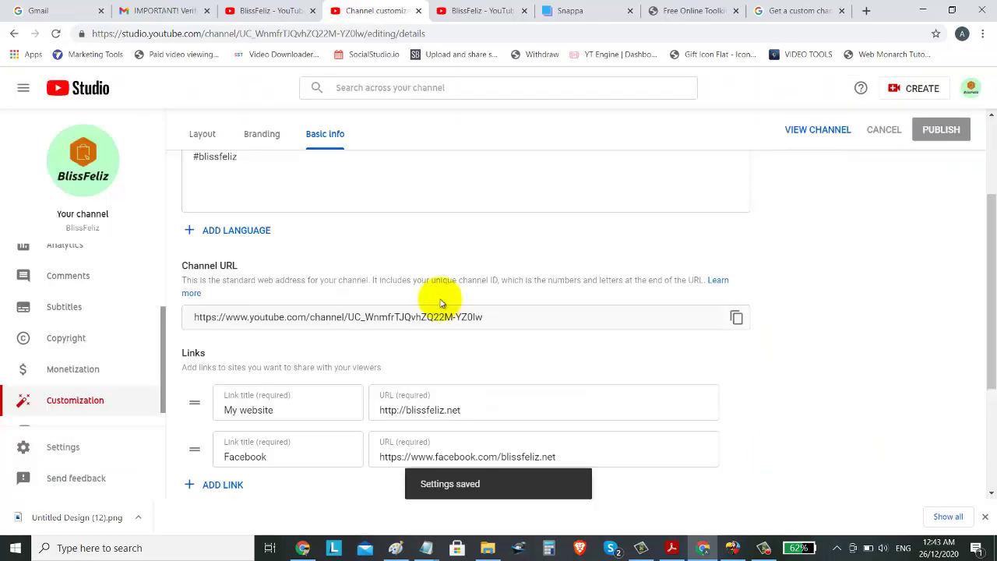
# Reopen the settings and add blissfeliz as a default tag in the upload defaults
pyautogui.click(78, 449)
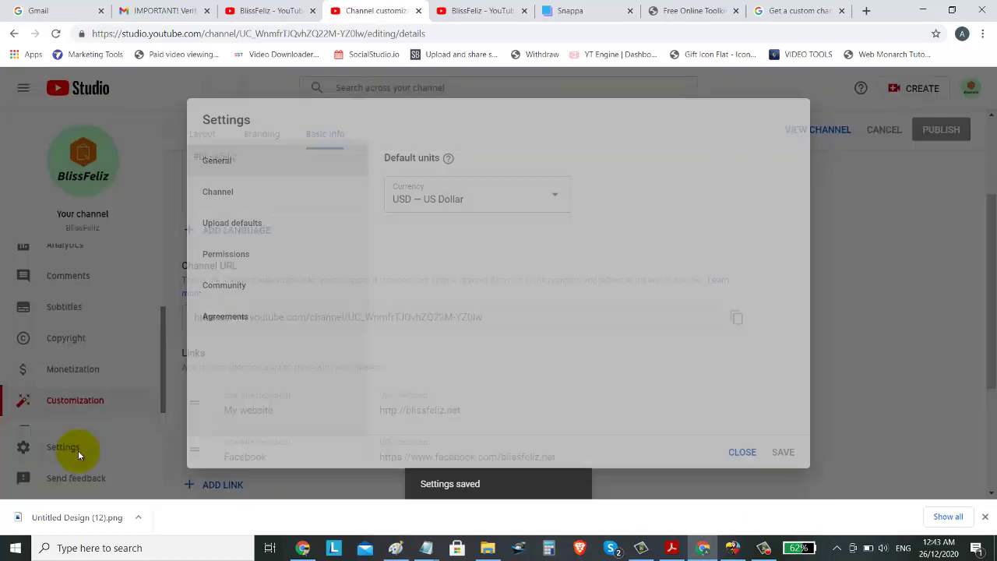
pyautogui.click(217, 198)
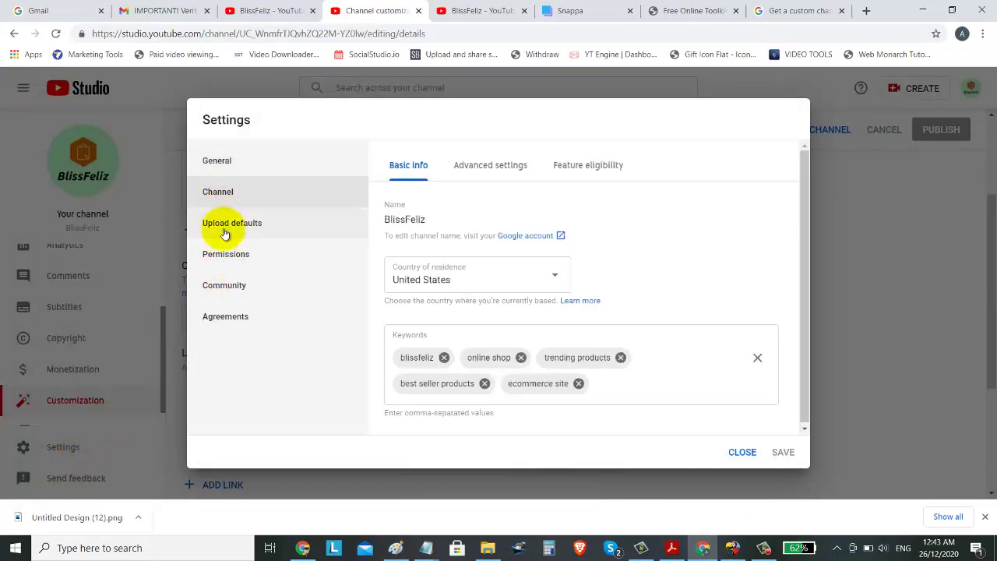
pyautogui.click(226, 232)
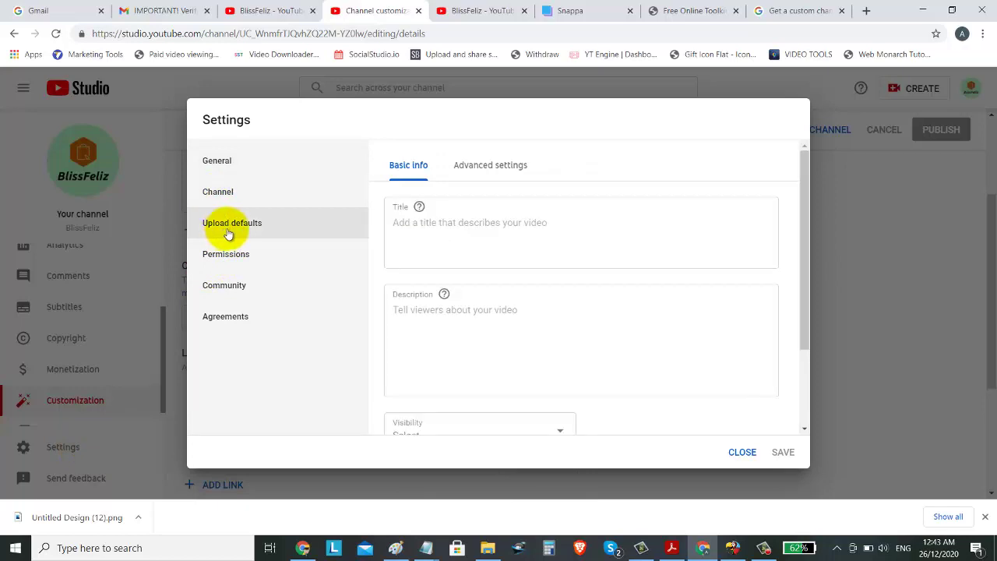
pyautogui.click(394, 228)
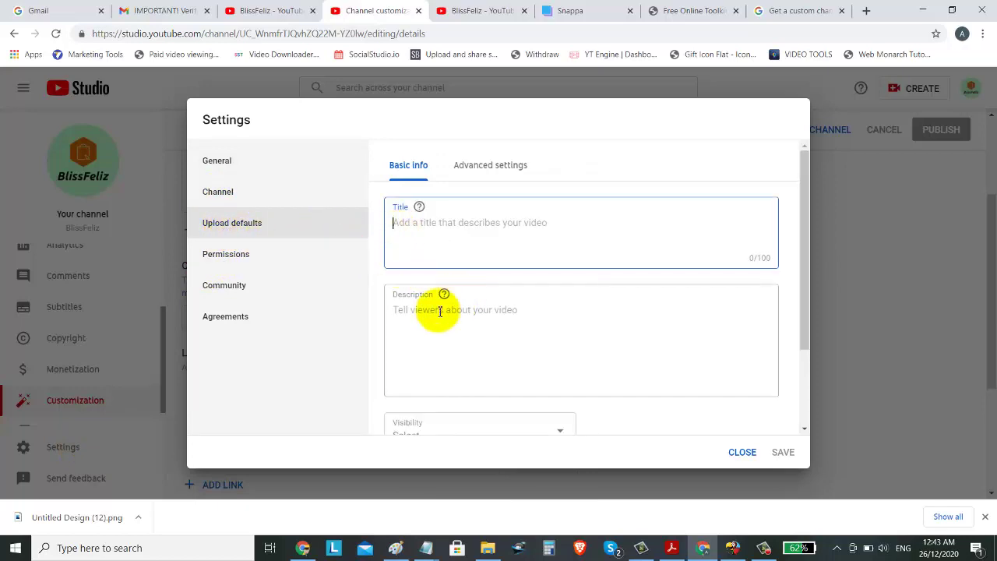
pyautogui.scroll(-2, 450, 306)
pyautogui.click(403, 243)
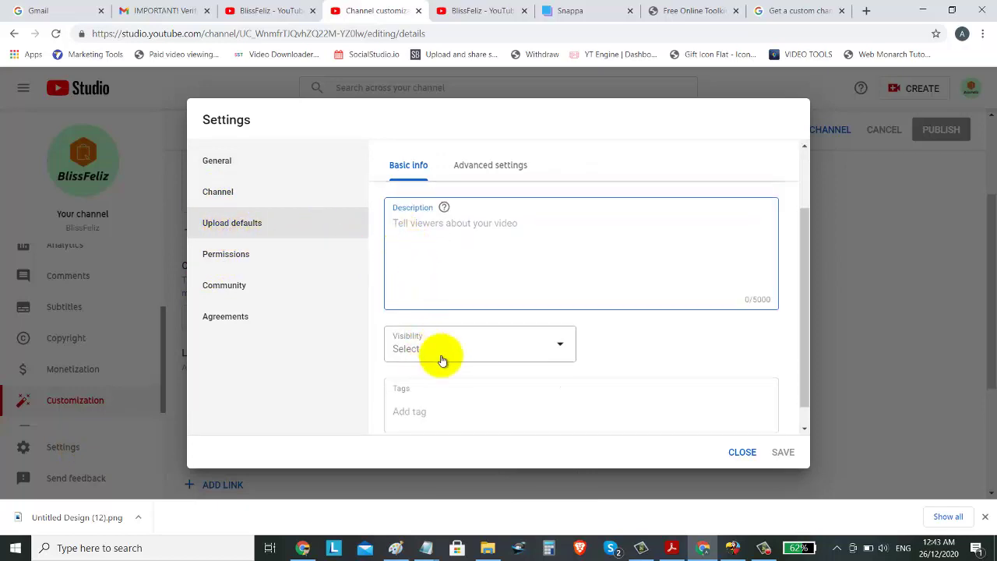
pyautogui.scroll(-1, 503, 387)
pyautogui.click(426, 388)
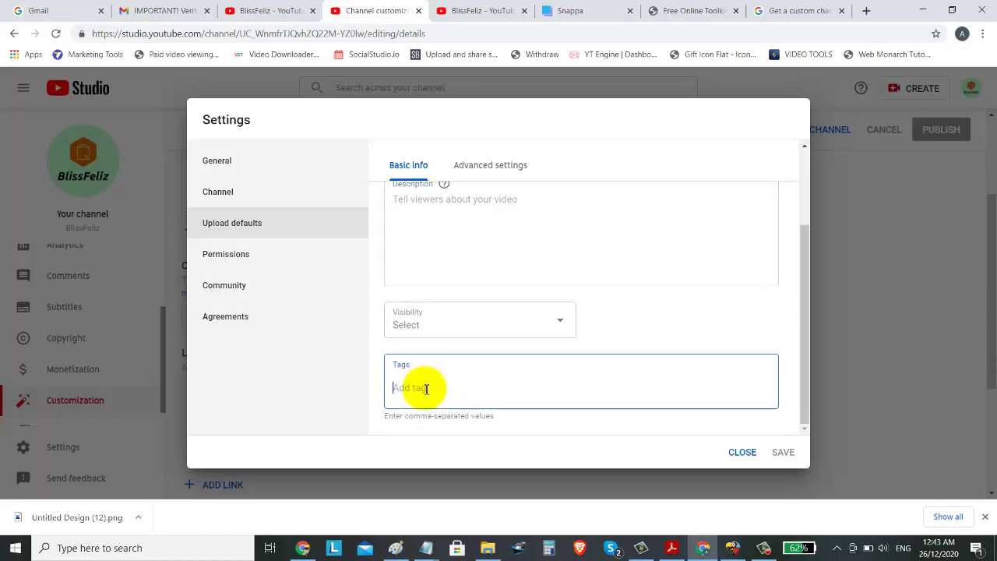
pyautogui.write('blissfeliz')
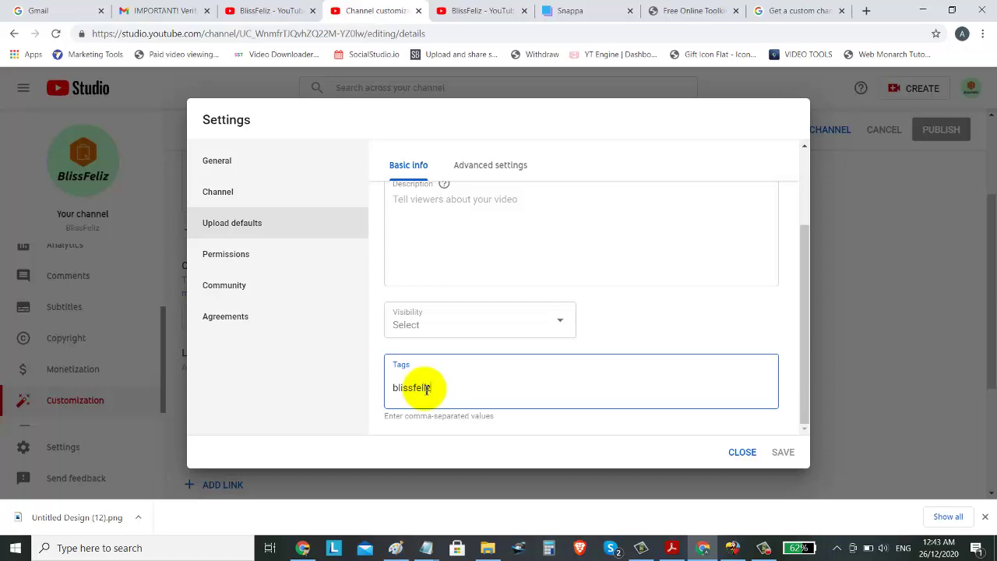
pyautogui.write(',')
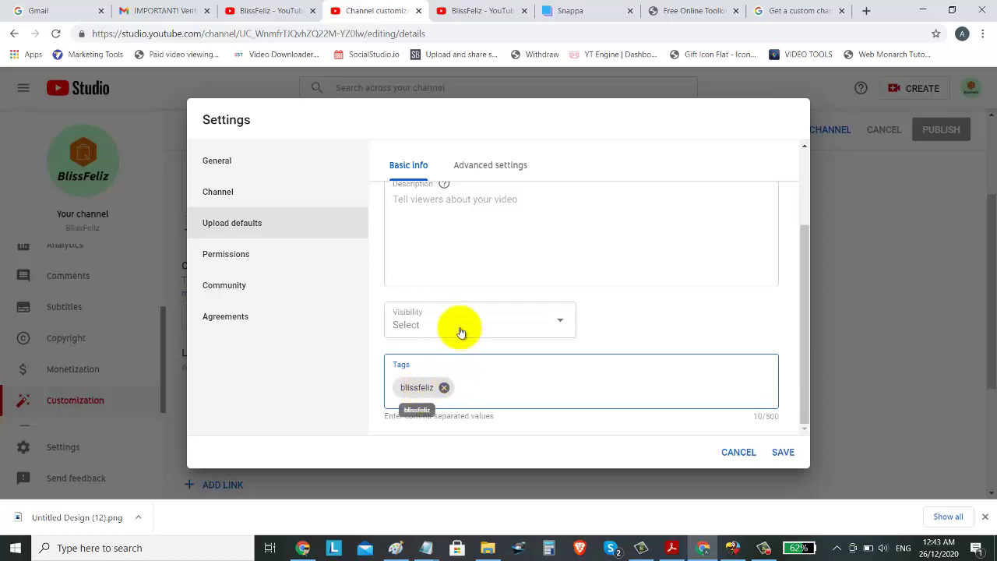
# Add the hashtags #blissfeliz #onlineshop #onlinesale to the default upload description, leaving four blank lines above them
pyautogui.scroll(1, 451, 265)
pyautogui.click(429, 306)
pyautogui.press('Return')
pyautogui.press('Return')
pyautogui.press('Return')
pyautogui.press('Return')
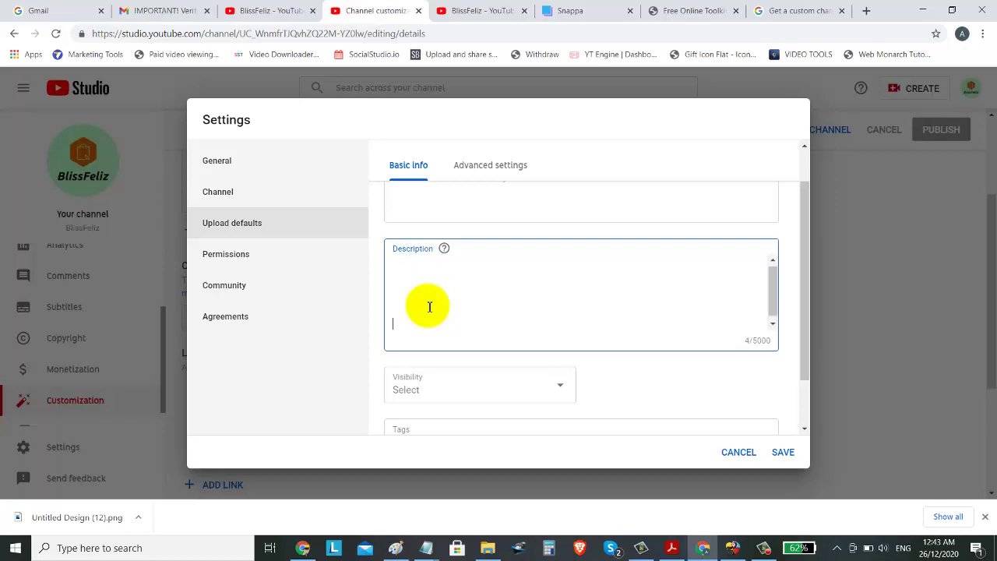
pyautogui.write('#blissfeliz #onine')
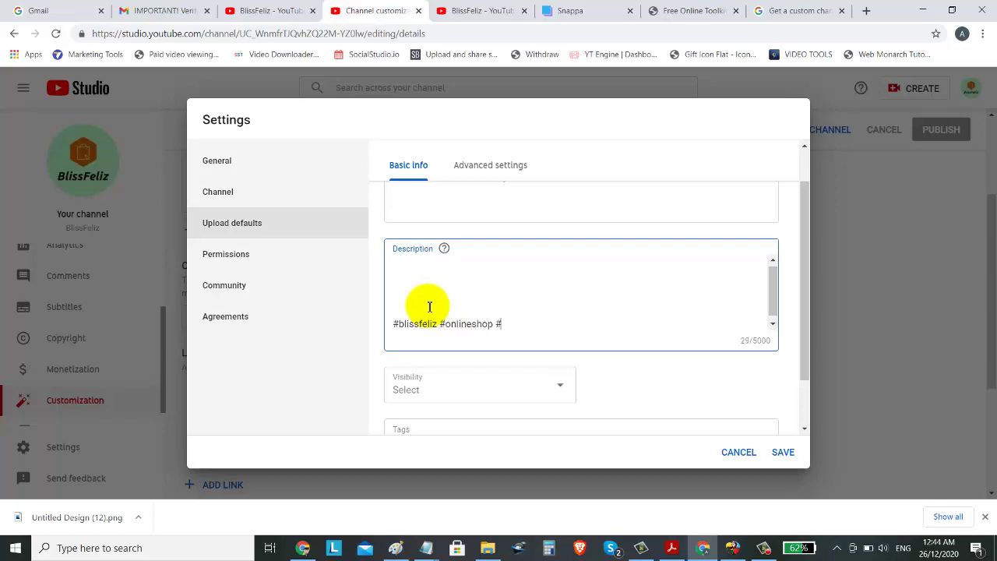
pyautogui.write('shop #sa')
pyautogui.write('onlinesale')
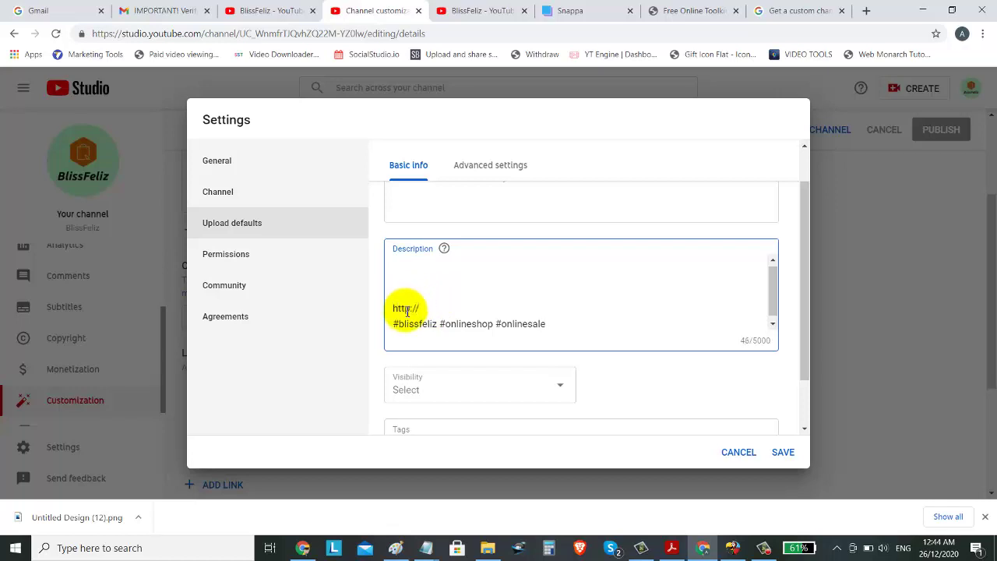
pyautogui.write('ssfeliz.net')
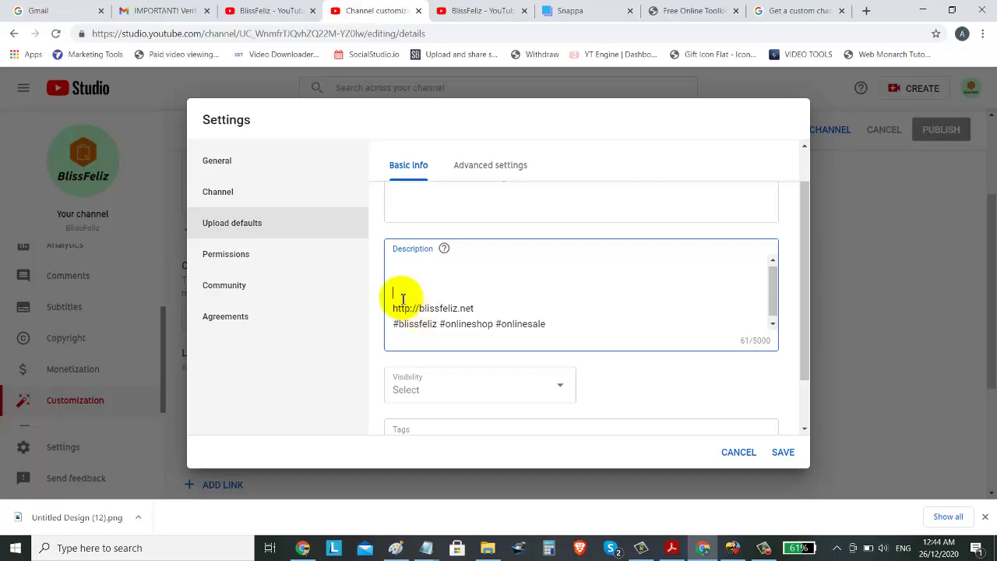
pyautogui.scroll(1, 467, 312)
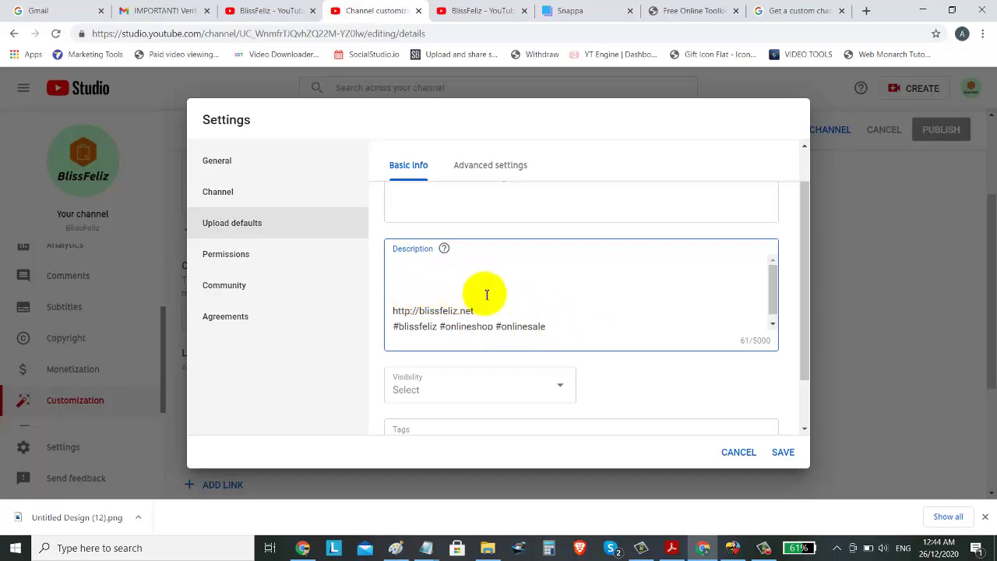
pyautogui.click(416, 272)
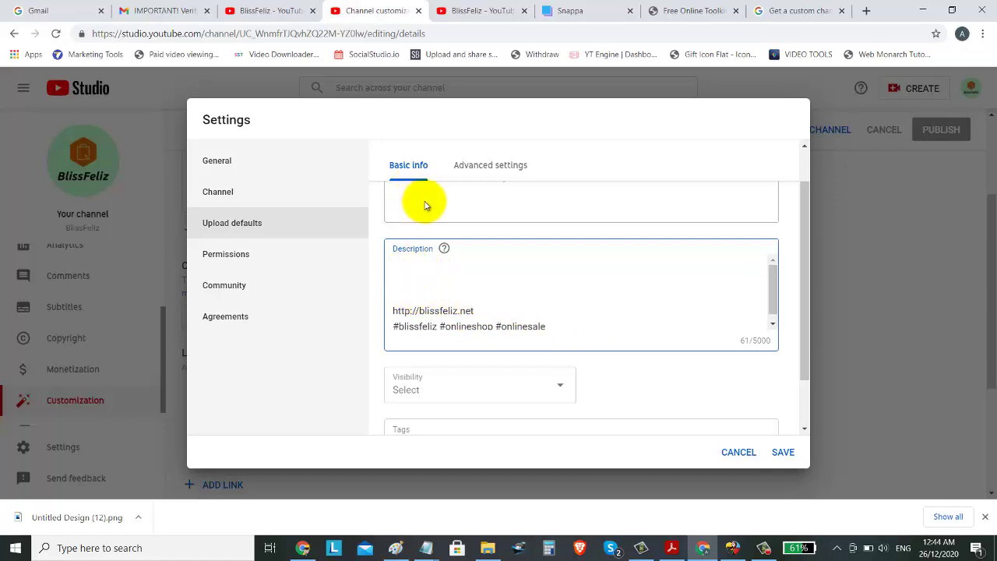
pyautogui.scroll(1, 432, 215)
pyautogui.scroll(1, 432, 215)
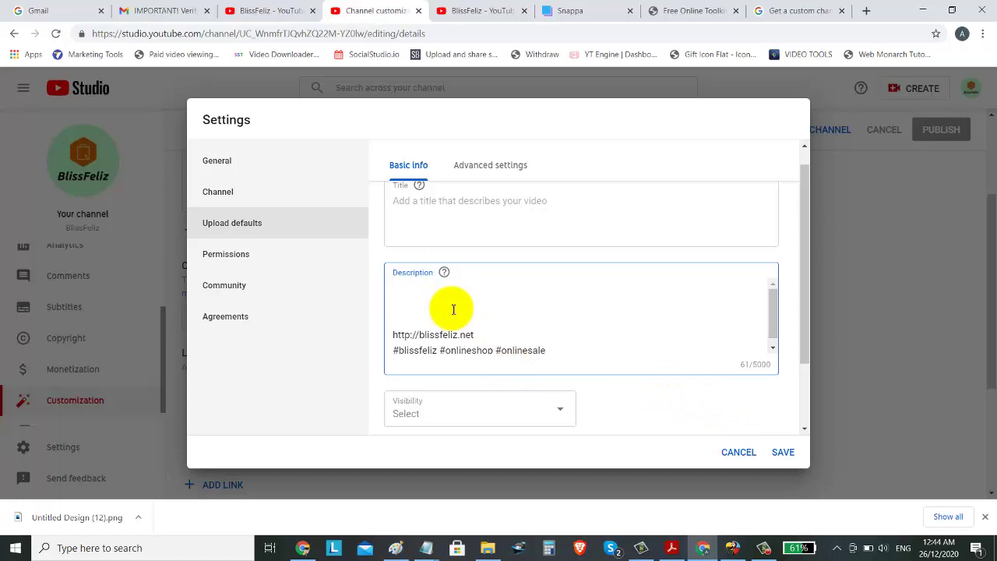
pyautogui.scroll(-1, 708, 427)
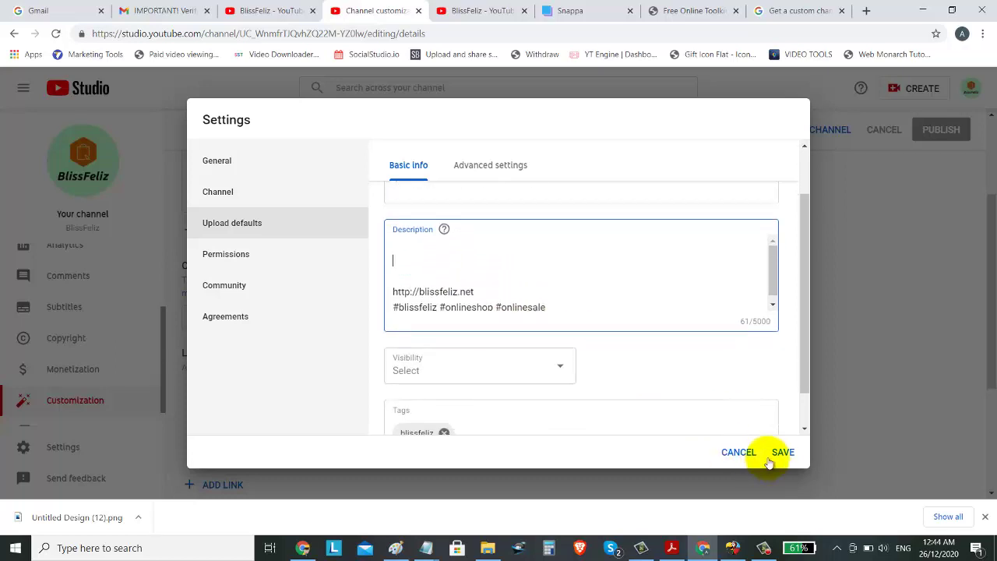
pyautogui.scroll(-1, 778, 429)
pyautogui.click(783, 452)
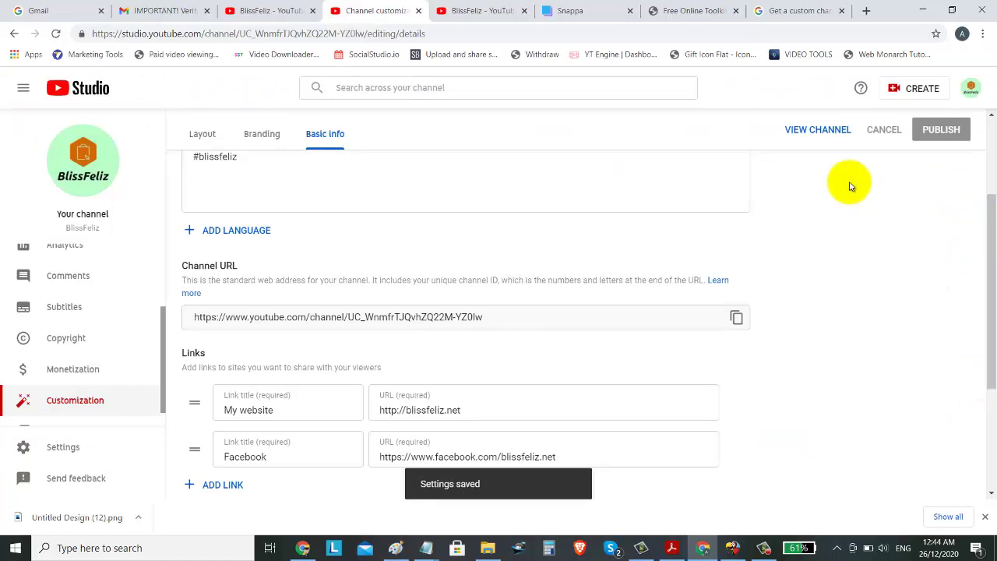
# View the public BlissFeliz channel page and check its banner, links and home section
pyautogui.click(816, 130)
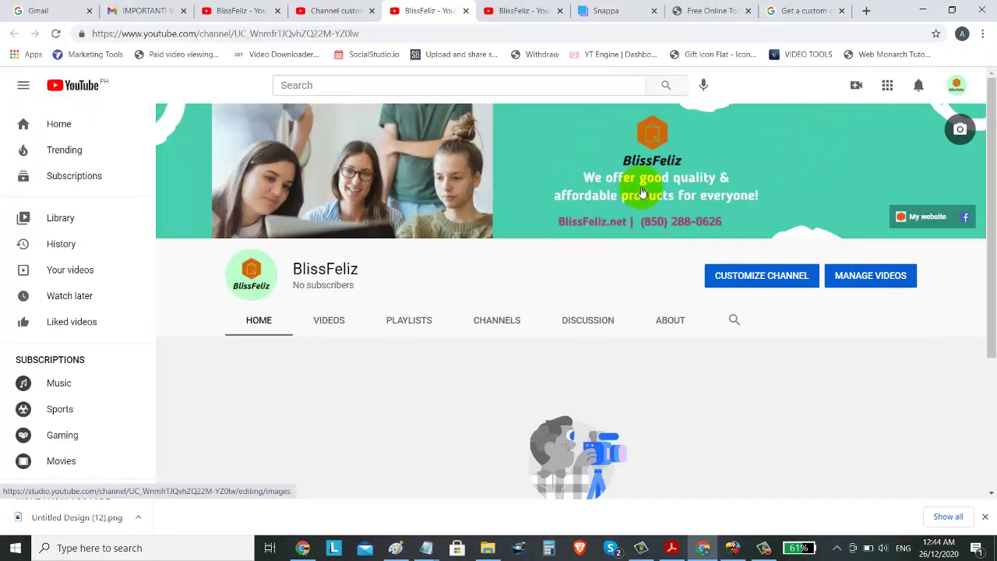
pyautogui.scroll(-1, 614, 267)
pyautogui.scroll(-3, 423, 222)
pyautogui.scroll(2, 467, 117)
pyautogui.click(507, 10)
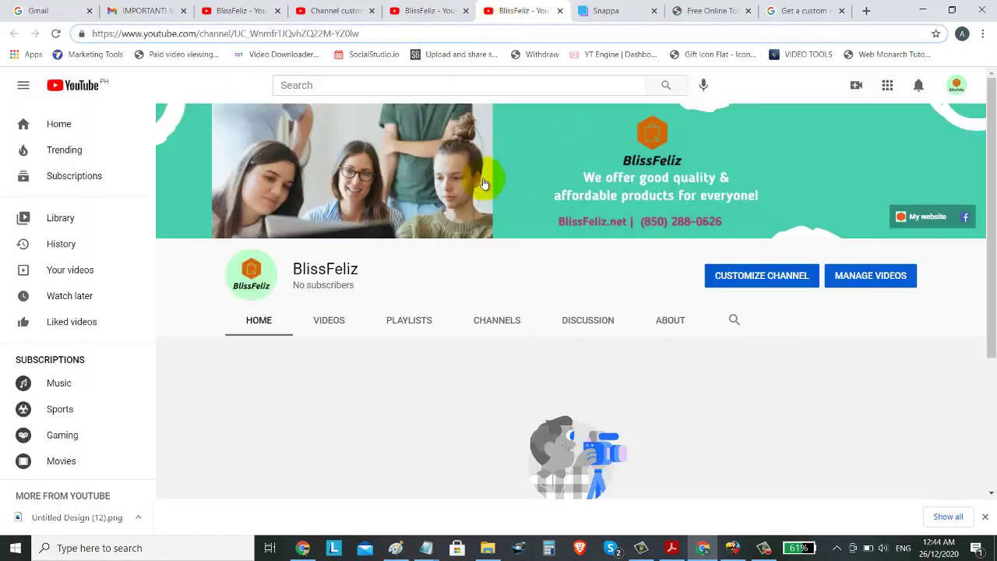
# Return to the channel customization page and review the layout options for video spotlight and featured sections
pyautogui.click(331, 10)
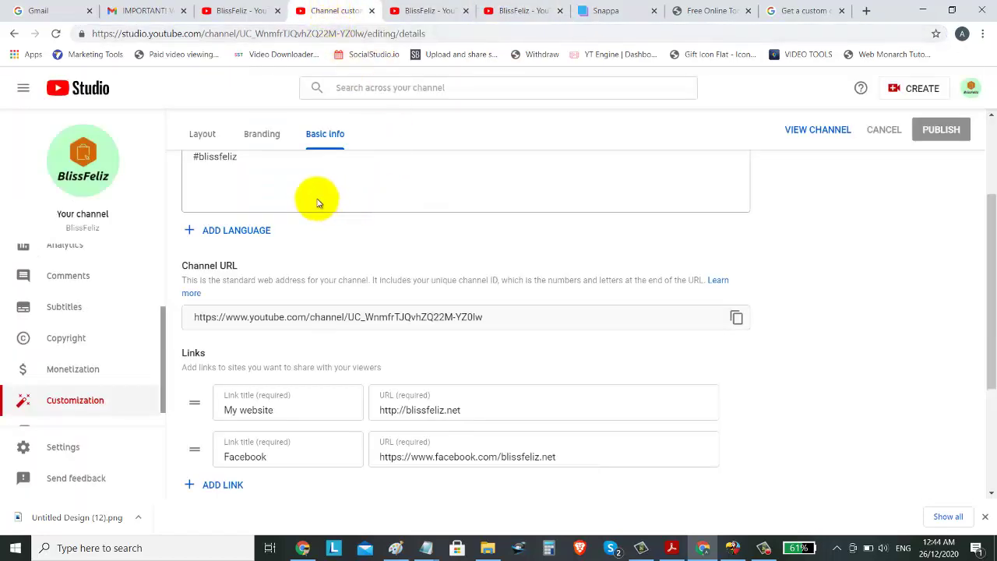
pyautogui.click(201, 144)
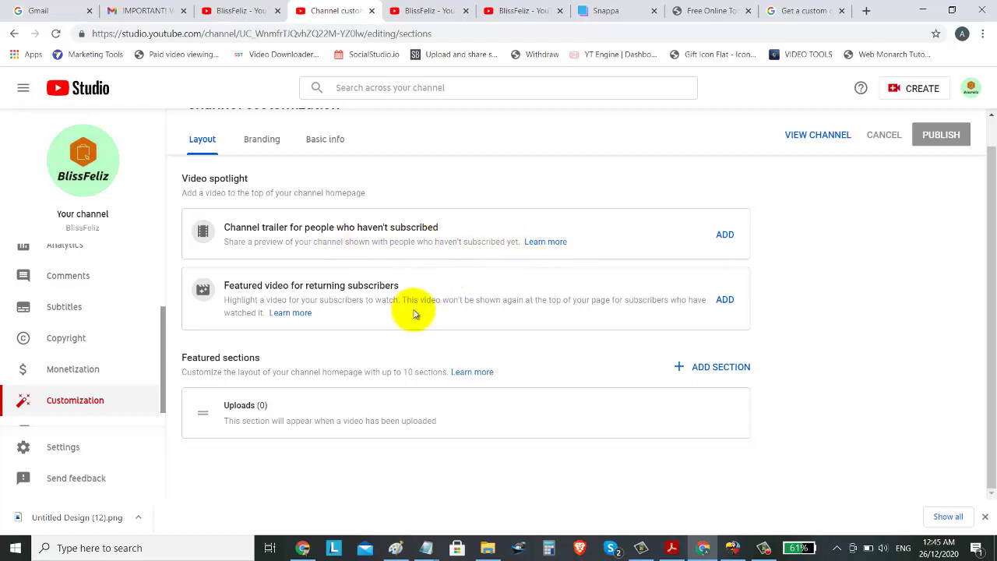
pyautogui.scroll(1, 583, 304)
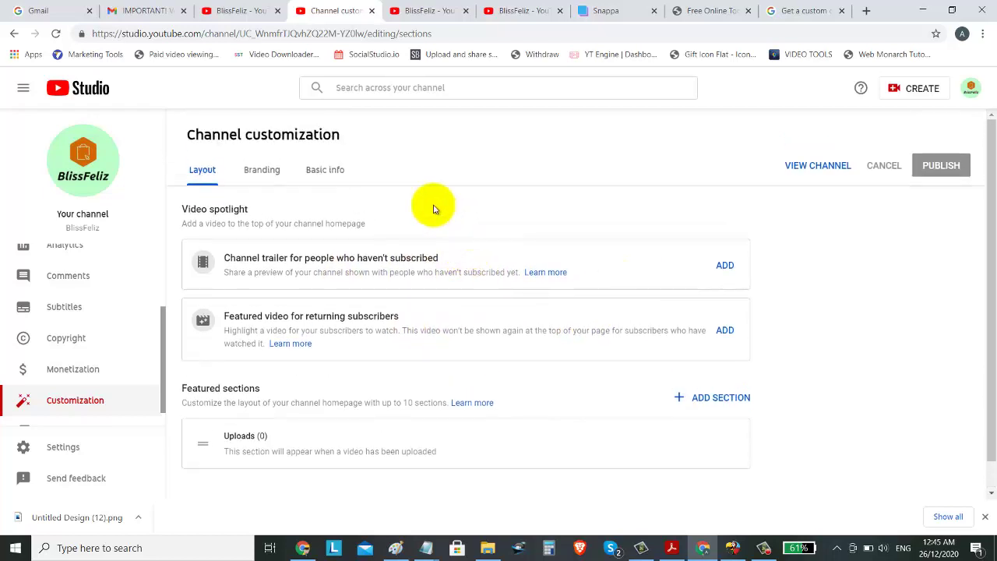
# Go back to the public channel page and examine the video upload area and the channel header
pyautogui.click(421, 12)
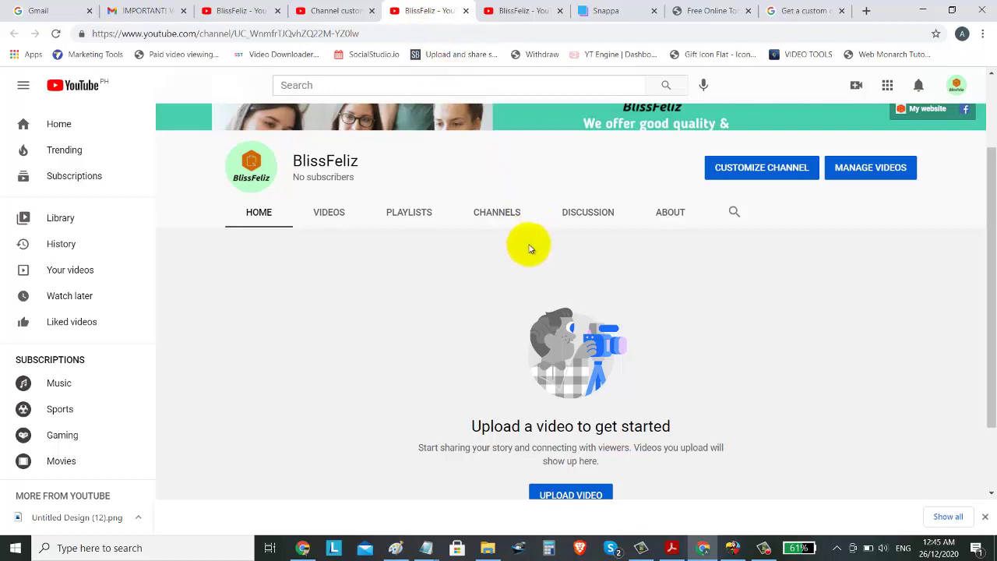
pyautogui.scroll(-1, 605, 301)
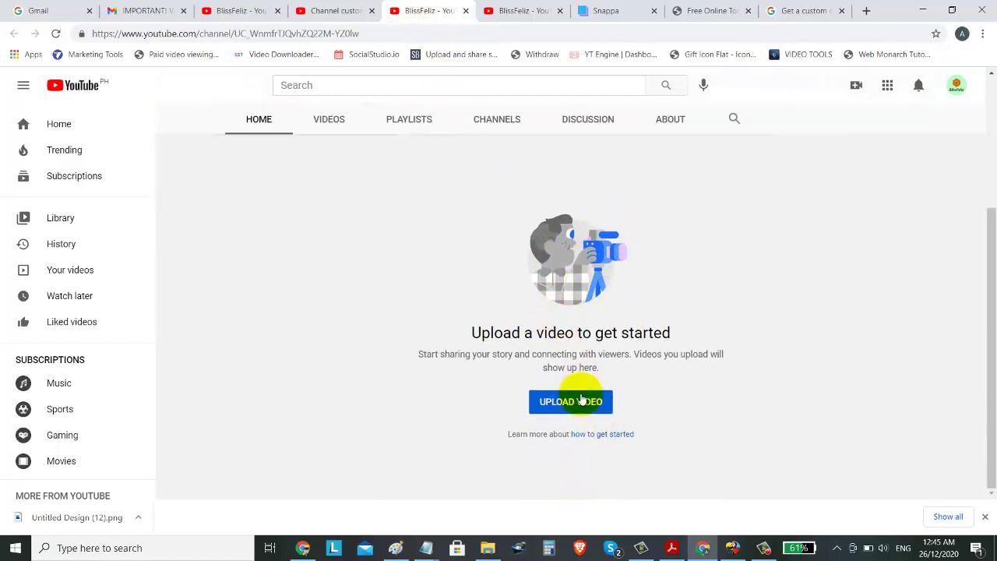
pyautogui.scroll(2, 645, 358)
pyautogui.scroll(-1, 645, 335)
pyautogui.scroll(2, 643, 313)
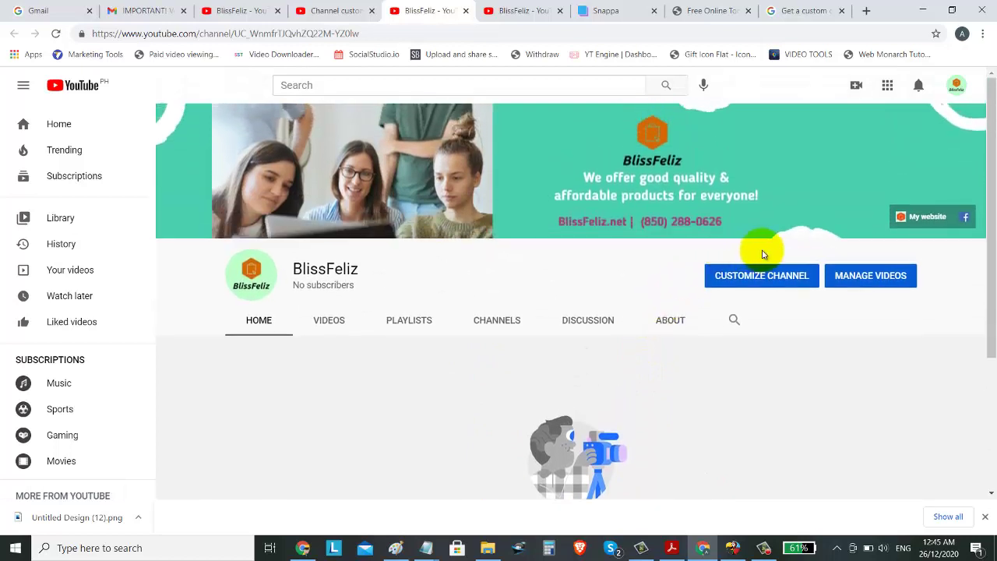